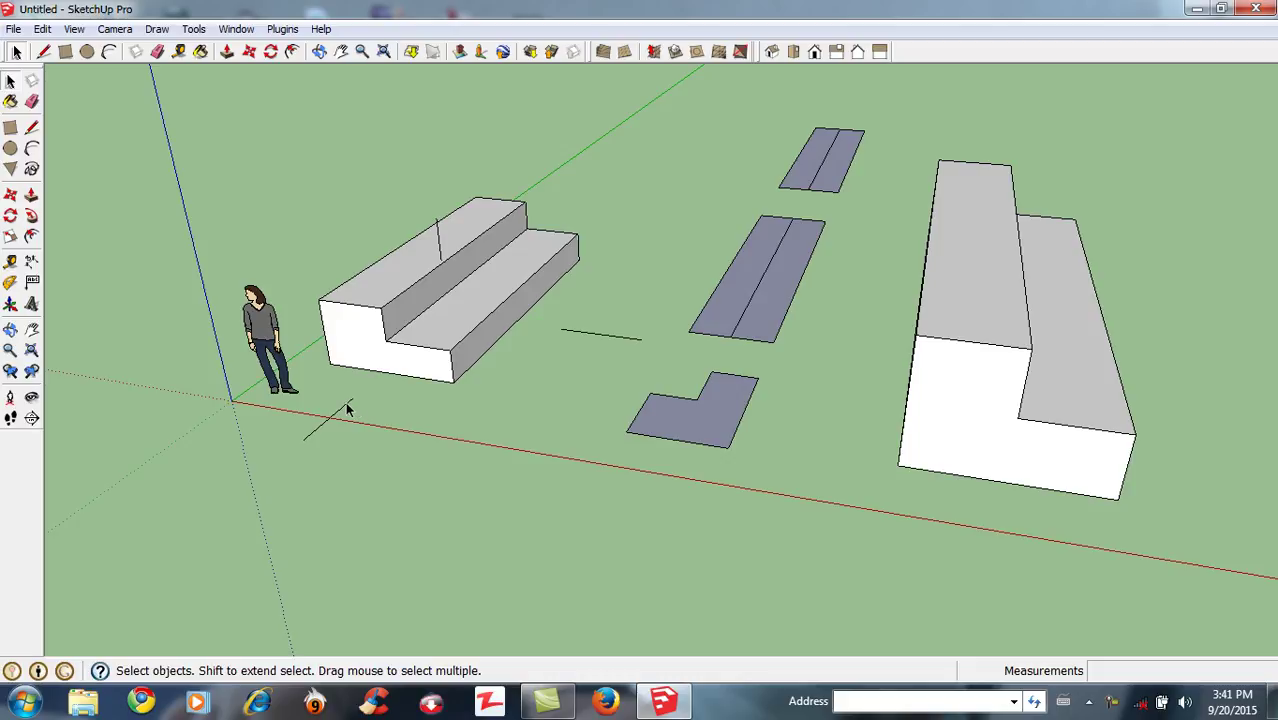
# Select the human figure, the loose line parallel to the red axis and the vertical line one at a time, and clear the selection
pyautogui.click(266, 335)
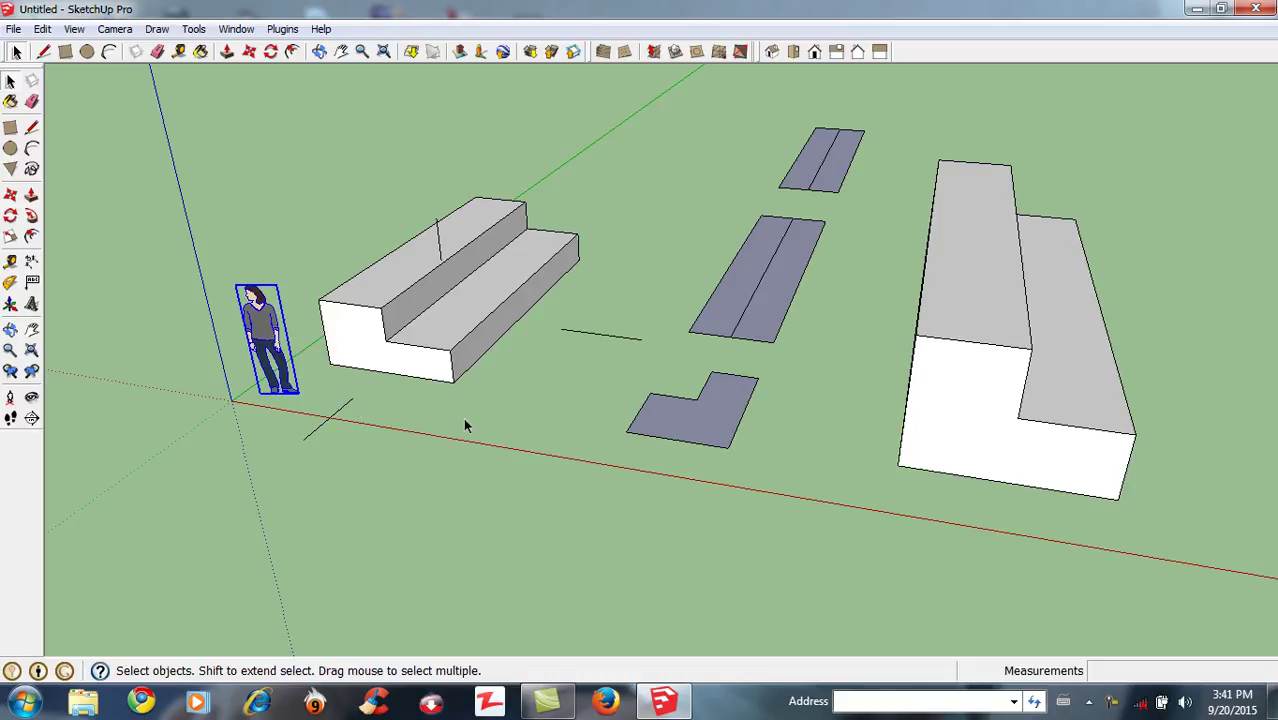
pyautogui.click(599, 336)
pyautogui.click(439, 246)
pyautogui.click(637, 285)
pyautogui.scroll(2, 637, 285)
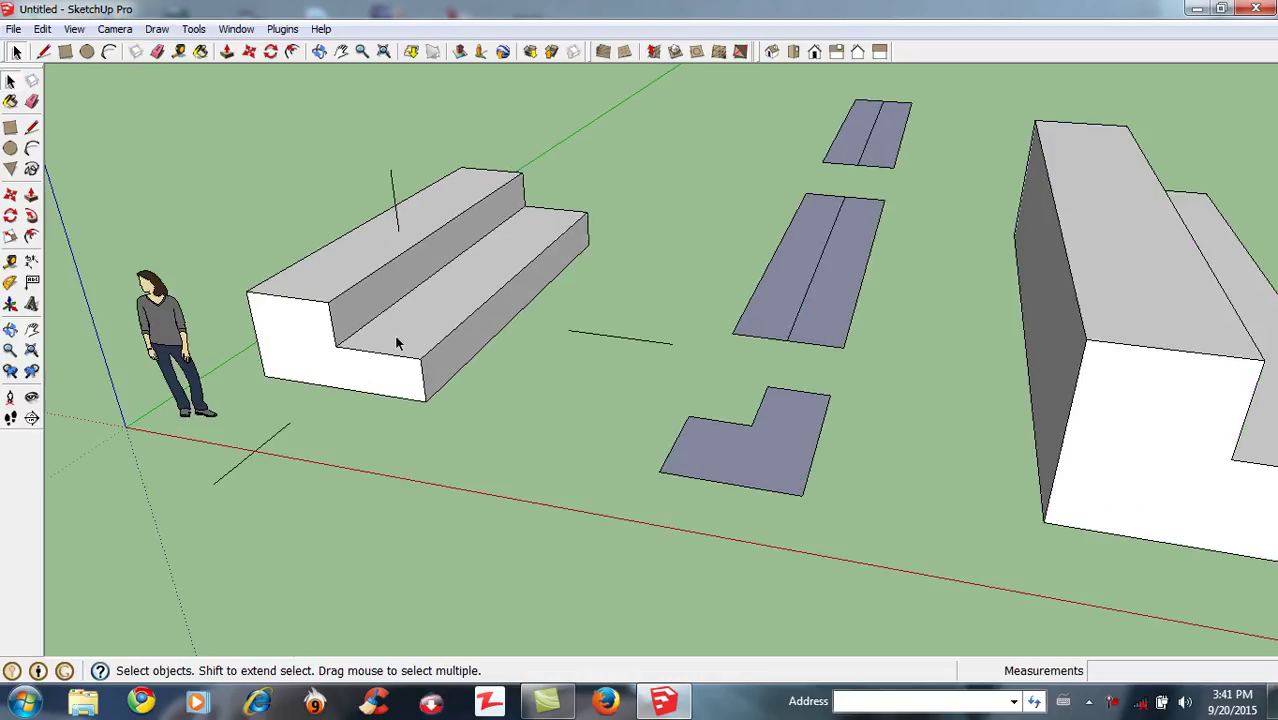
# Activate the Line tool and the Eraser tool in turn, returning to the Select tool after each
pyautogui.click(31, 127)
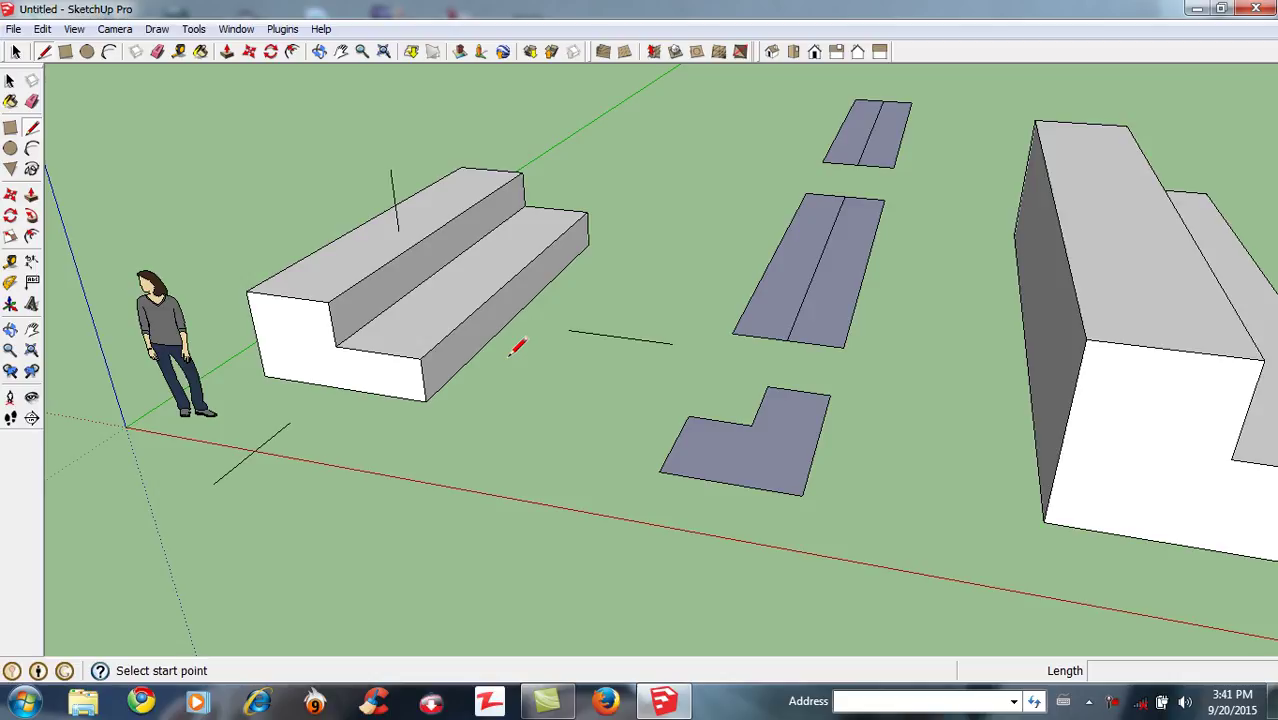
pyautogui.press('space')
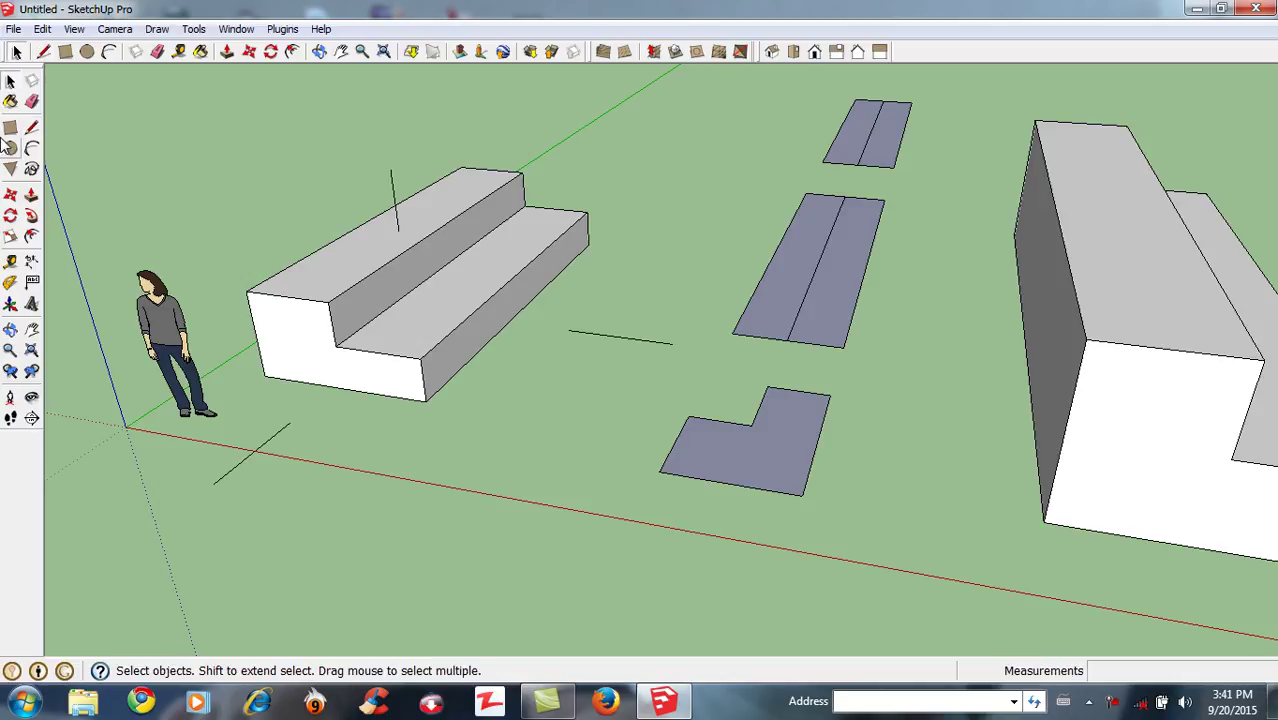
pyautogui.click(32, 102)
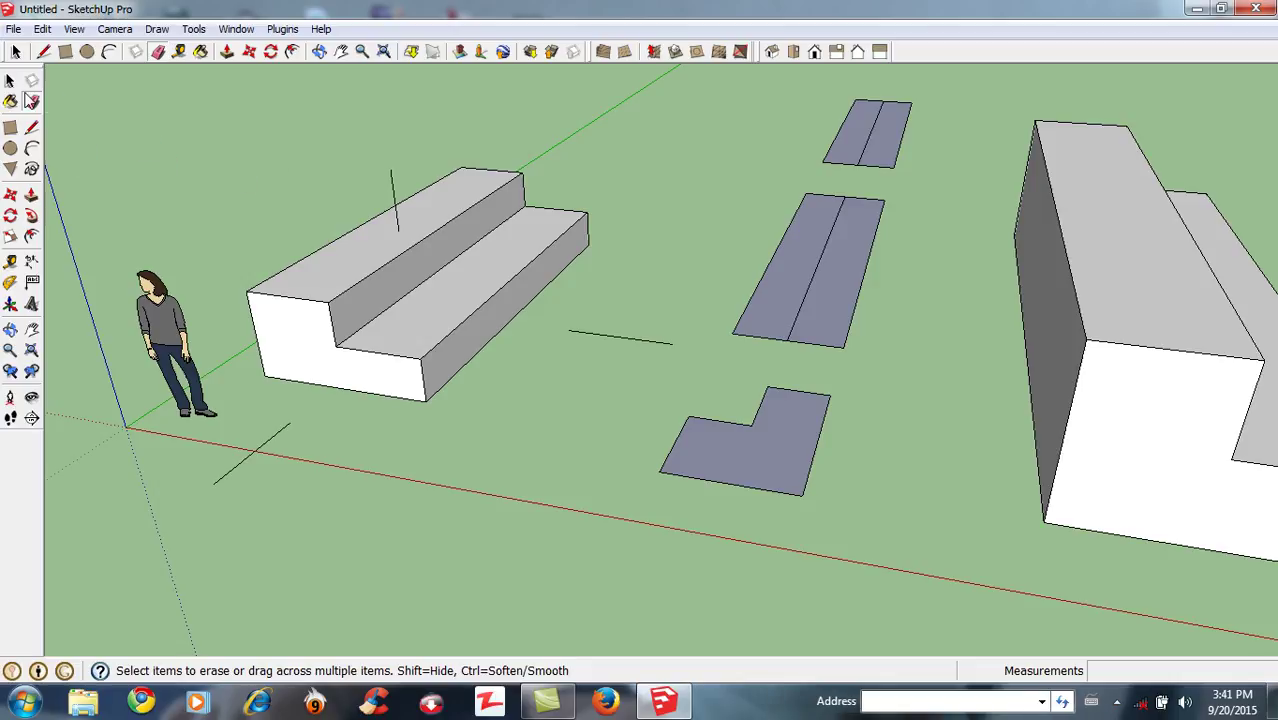
pyautogui.click(10, 81)
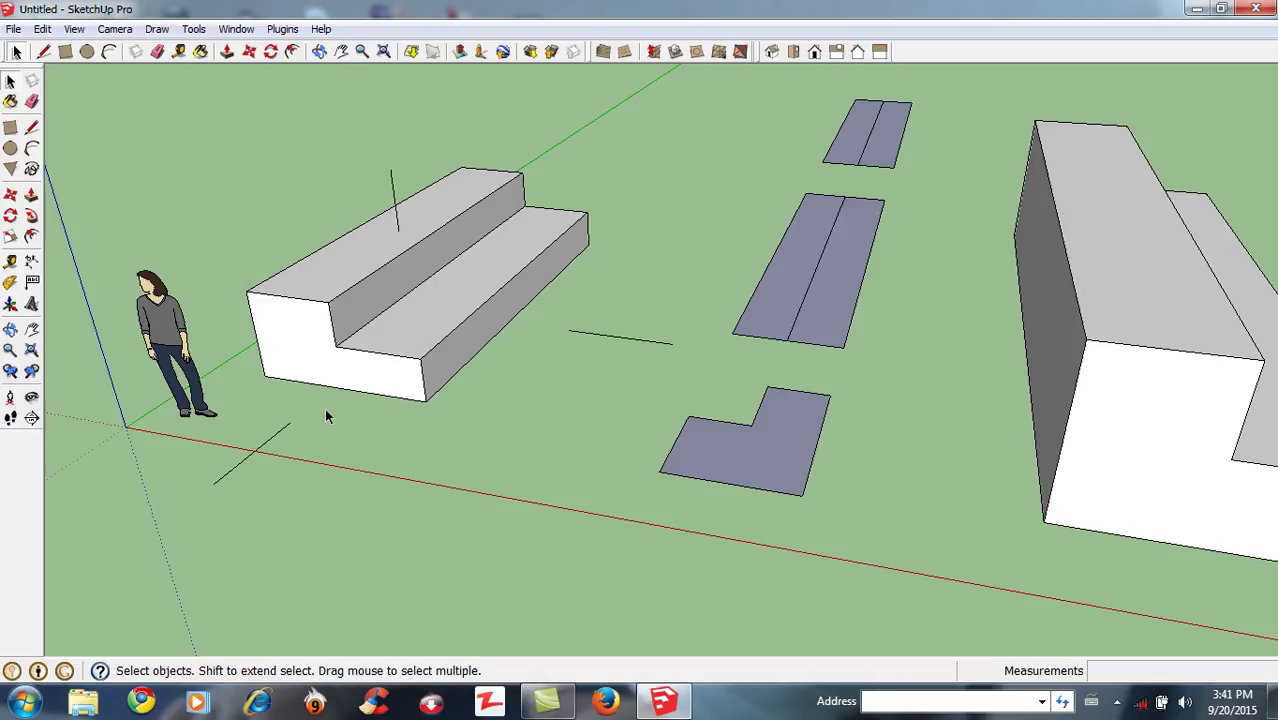
# Select the loose lines individually in two passes, clearing the selection after each pass
pyautogui.click(263, 450)
pyautogui.click(592, 336)
pyautogui.click(391, 186)
pyautogui.click(527, 410)
pyautogui.click(266, 448)
pyautogui.click(393, 184)
pyautogui.click(290, 472)
# Build one selection of the three loose lines, the smaller steps' outer side face and upper edge, the L-shaped face and the middle rectangle's halves; clear it
pyautogui.click(241, 464)
pyautogui.keyDown('shift'); pyautogui.click(393, 183); pyautogui.keyUp('shift')
pyautogui.keyDown('shift'); pyautogui.click(503, 297); pyautogui.keyUp('shift')
pyautogui.keyDown('shift'); pyautogui.click(507, 285); pyautogui.keyUp('shift')
pyautogui.keyDown('shift'); pyautogui.click(590, 335); pyautogui.keyUp('shift')
pyautogui.keyDown('shift'); pyautogui.click(700, 458); pyautogui.keyUp('shift')
pyautogui.keyDown('shift'); pyautogui.click(765, 320); pyautogui.keyUp('shift')
pyautogui.keyDown('shift'); pyautogui.click(838, 337); pyautogui.keyUp('shift')
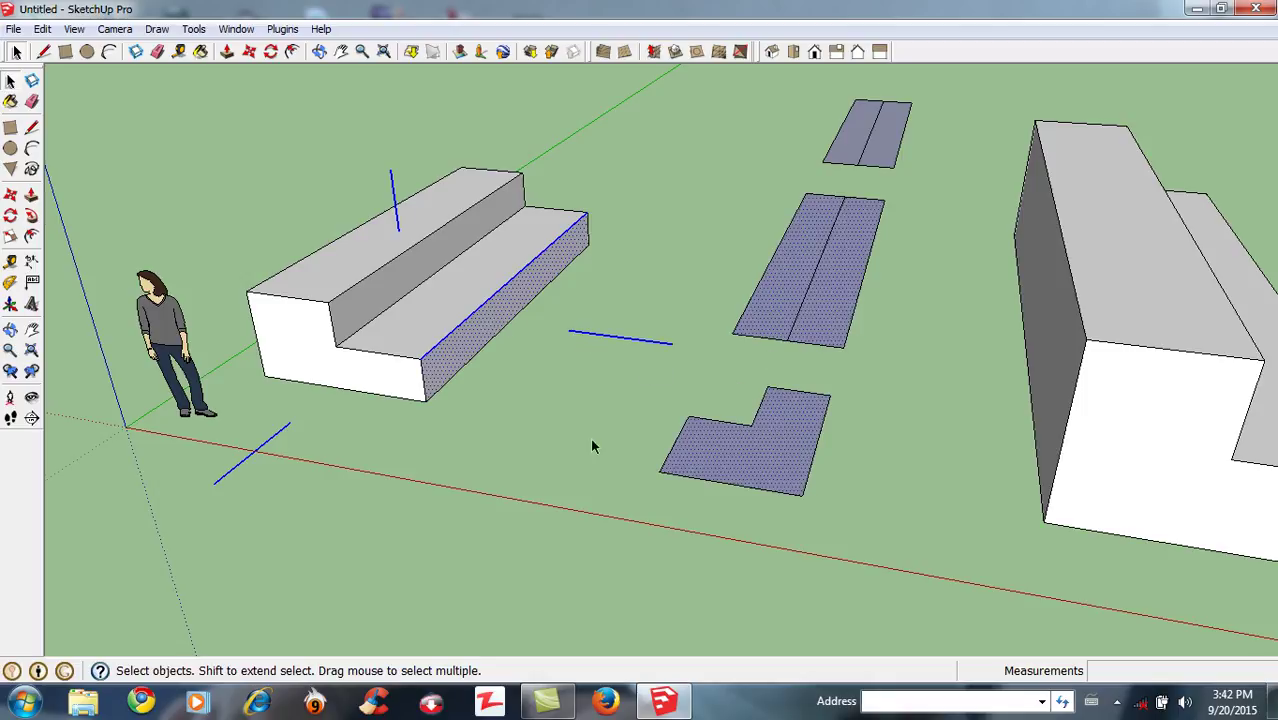
pyautogui.click(518, 458)
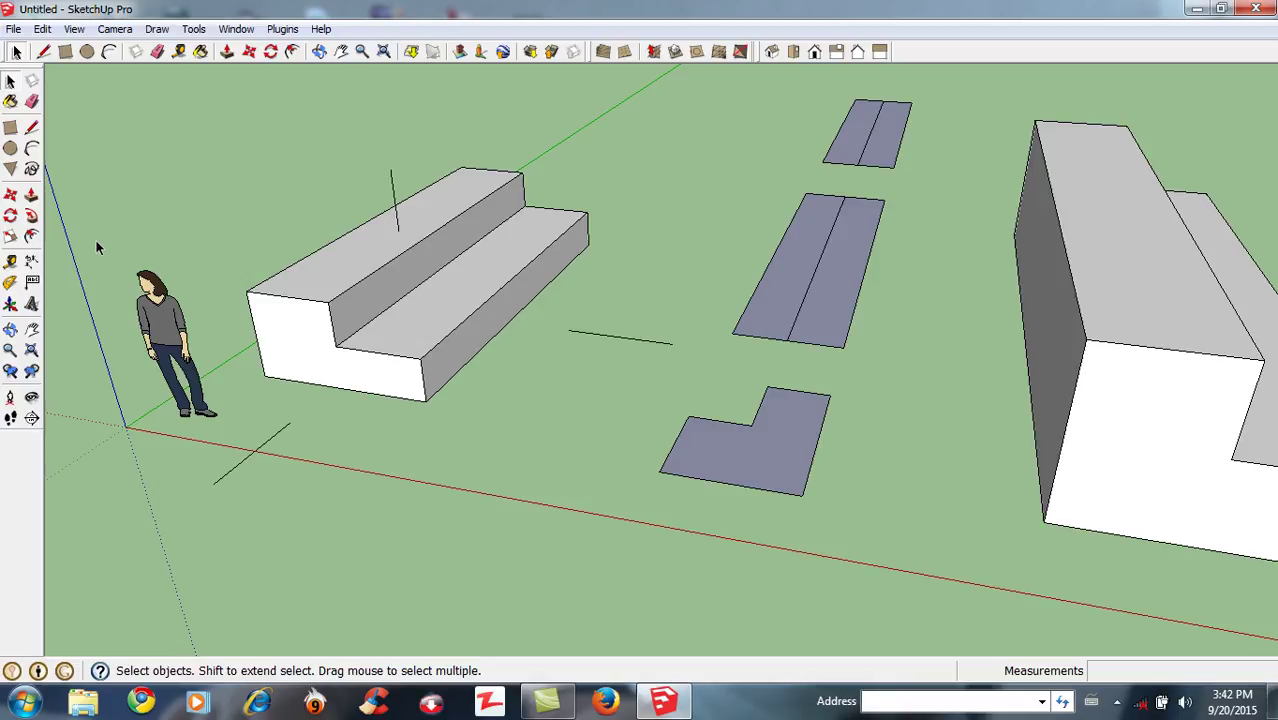
# Window-select the human figure, the vertical line and the loose line parallel to the red axis separately, and clear the selection
pyautogui.moveTo(97, 243); pyautogui.dragTo(227, 429)
pyautogui.click(347, 147)
pyautogui.moveTo(354, 136); pyautogui.dragTo(425, 273)
pyautogui.click(575, 335)
pyautogui.moveTo(551, 304); pyautogui.dragTo(675, 384)
pyautogui.click(615, 390)
# Window-select the vertical line, replace it with the middle rectangle's front edges, add the L-shape's short back edge, and clear the selection
pyautogui.moveTo(343, 116); pyautogui.dragTo(447, 273)
pyautogui.moveTo(716, 313); pyautogui.dragTo(876, 368)
pyautogui.keyDown('shift'); pyautogui.moveTo(760, 378); pyautogui.dragTo(883, 457); pyautogui.keyUp('shift')
pyautogui.click(501, 367)
# Window-select the vertical line and replace it with one front edge of the middle divided rectangle
pyautogui.moveTo(371, 159); pyautogui.dragTo(420, 246)
pyautogui.moveTo(699, 302); pyautogui.dragTo(810, 375)
pyautogui.click(724, 331)
pyautogui.moveTo(757, 363); pyautogui.dragTo(758, 365)
# Accumulate window selections of one front edge and the back edges of the middle rectangle plus the smaller steps' rear top edge, and clear them
pyautogui.moveTo(692, 299); pyautogui.dragTo(805, 362)
pyautogui.moveTo(805, 362); pyautogui.dragTo(867, 424)
pyautogui.keyDown('ctrl'); pyautogui.moveTo(710, 318); pyautogui.dragTo(822, 379); pyautogui.keyUp('ctrl')
pyautogui.keyDown('ctrl'); pyautogui.moveTo(796, 170); pyautogui.dragTo(885, 247); pyautogui.keyUp('ctrl')
pyautogui.keyDown('ctrl'); pyautogui.moveTo(419, 149); pyautogui.dragTo(563, 205); pyautogui.keyUp('ctrl')
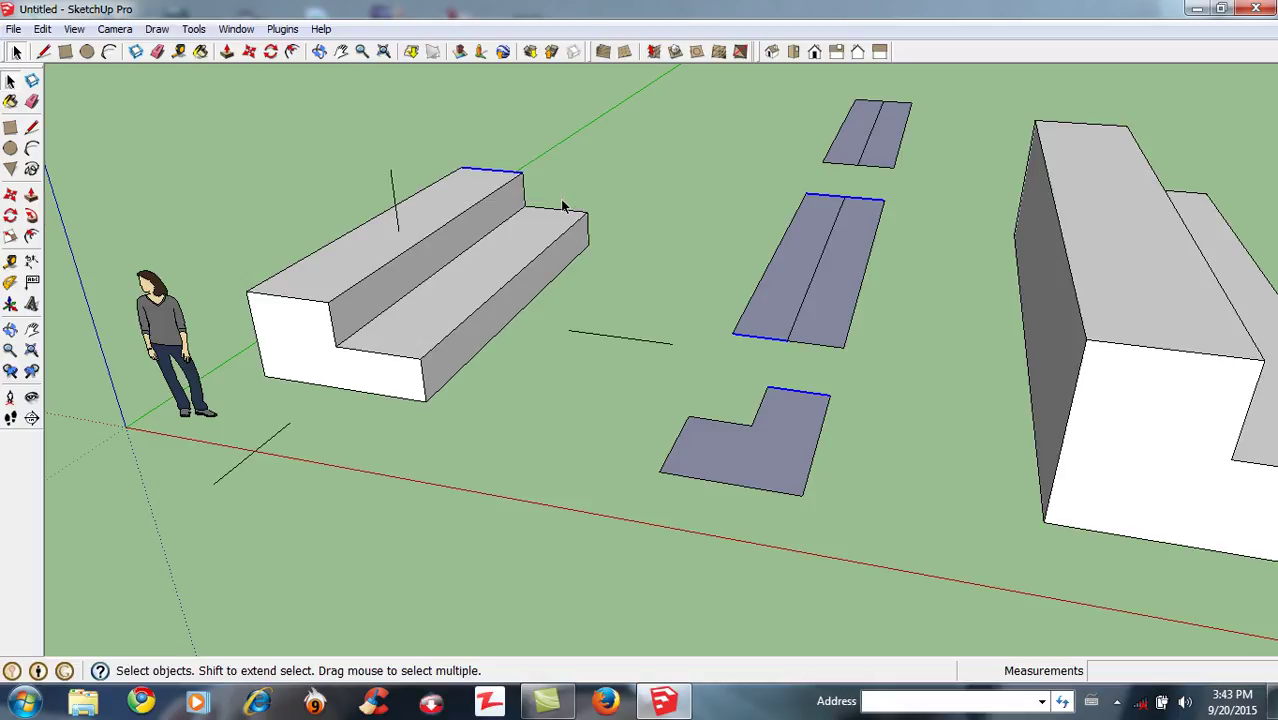
pyautogui.click(577, 191)
# Select the loose line parallel to the red axis, add the vertical line with a selection window, and clear the selection
pyautogui.click(600, 335)
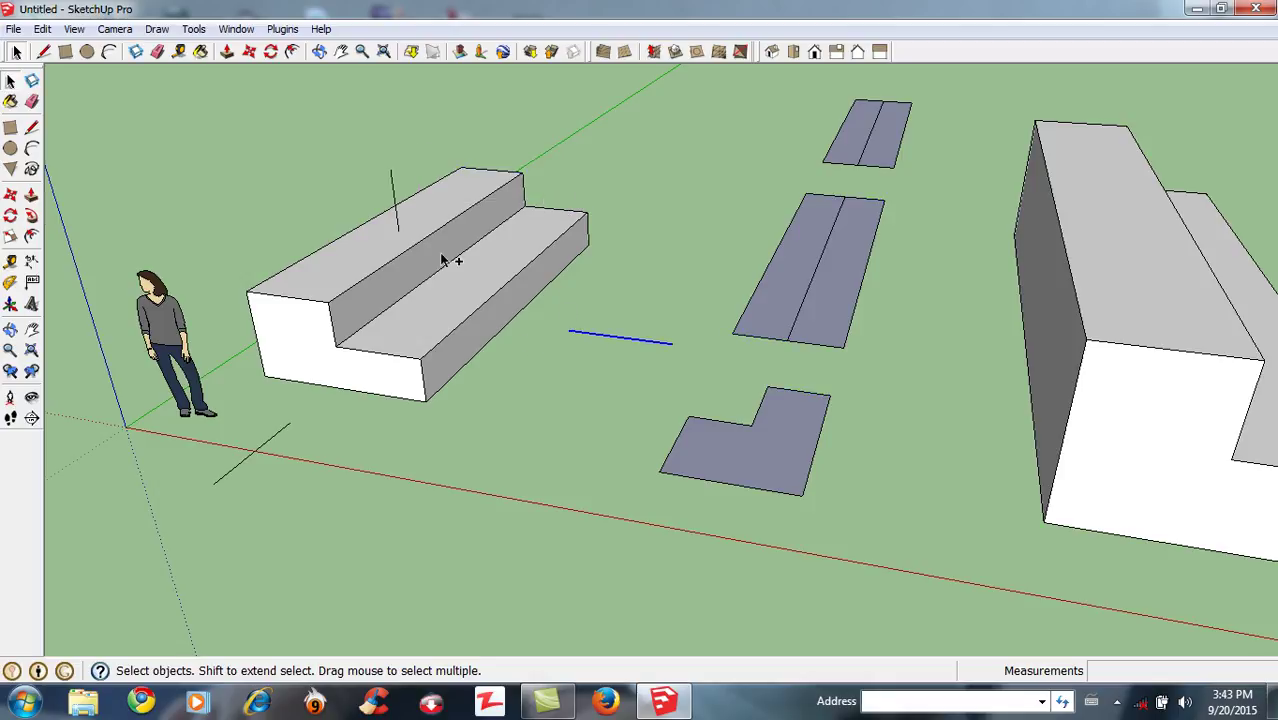
pyautogui.keyDown('ctrl'); pyautogui.moveTo(364, 153); pyautogui.dragTo(430, 252); pyautogui.keyUp('ctrl')
pyautogui.click(538, 333)
# Select the whole far divided rectangle with a crossing window
pyautogui.scroll(-2, 554, 337)
pyautogui.moveTo(675, 334); pyautogui.dragTo(707, 360, button='middle')
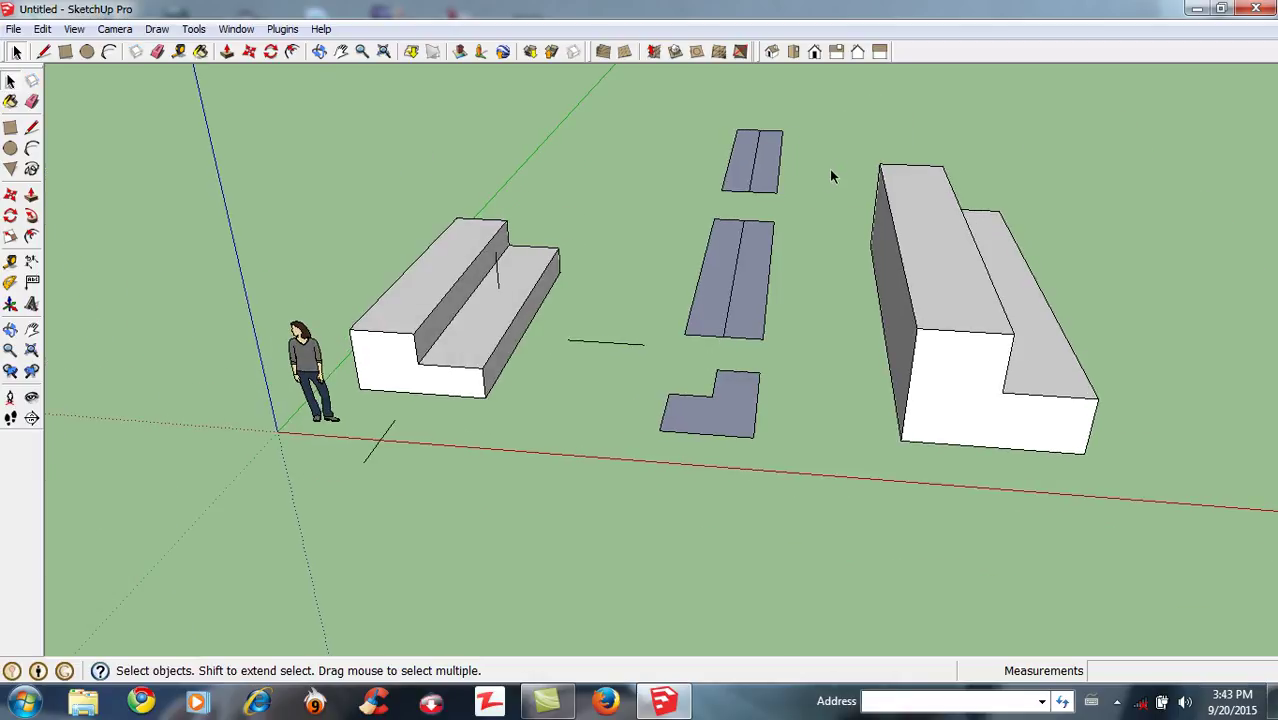
pyautogui.moveTo(844, 147); pyautogui.dragTo(632, 171)
pyautogui.moveTo(628, 171); pyautogui.dragTo(628, 171)
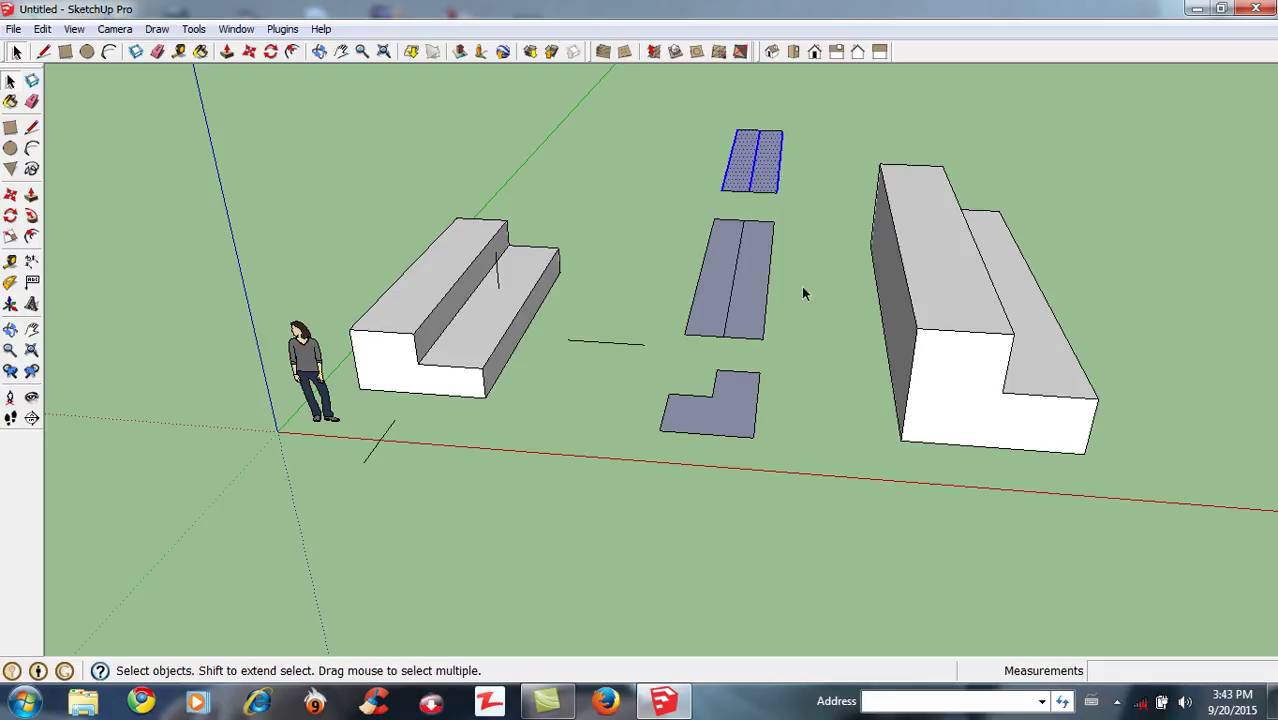
# Crossing-select the larger stepped block and the shapes beside it, extend a new crossing window across all the geometry, and clear the selection
pyautogui.moveTo(589, 478); pyautogui.dragTo(589, 478)
pyautogui.moveTo(1172, 247); pyautogui.dragTo(526, 540)
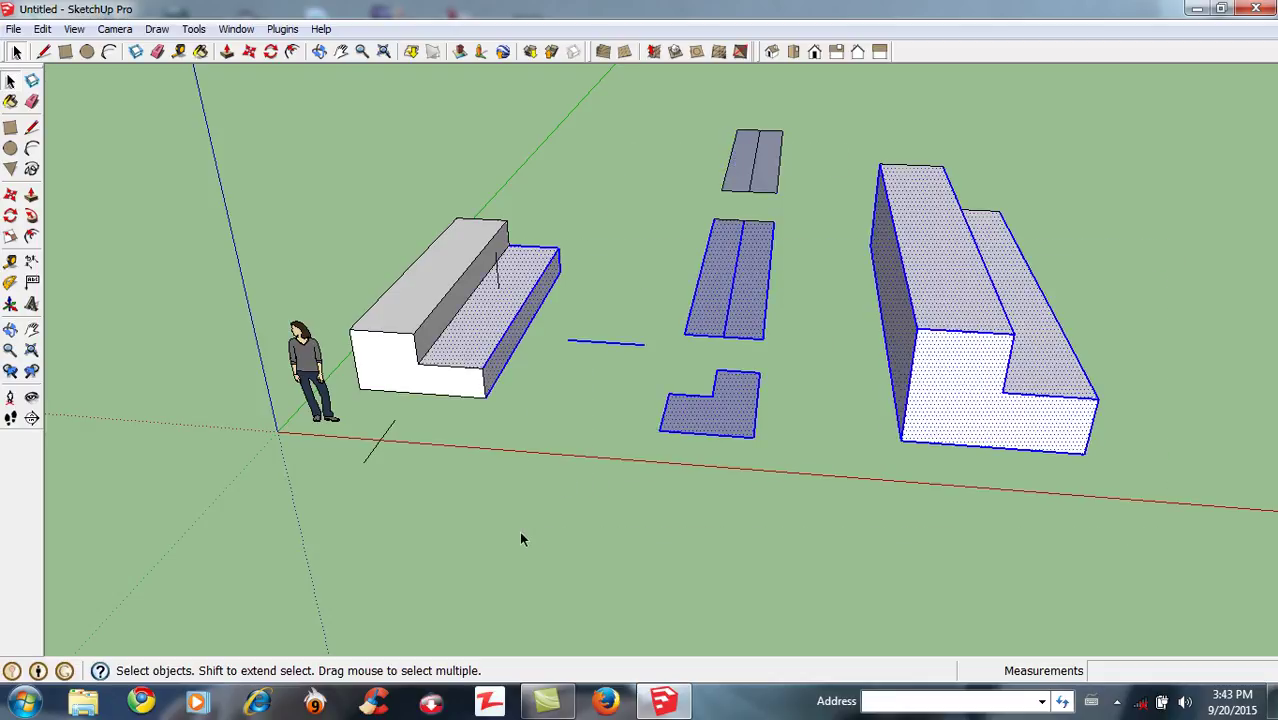
pyautogui.click(1168, 150)
pyautogui.moveTo(1184, 112); pyautogui.dragTo(336, 531)
pyautogui.click(880, 489)
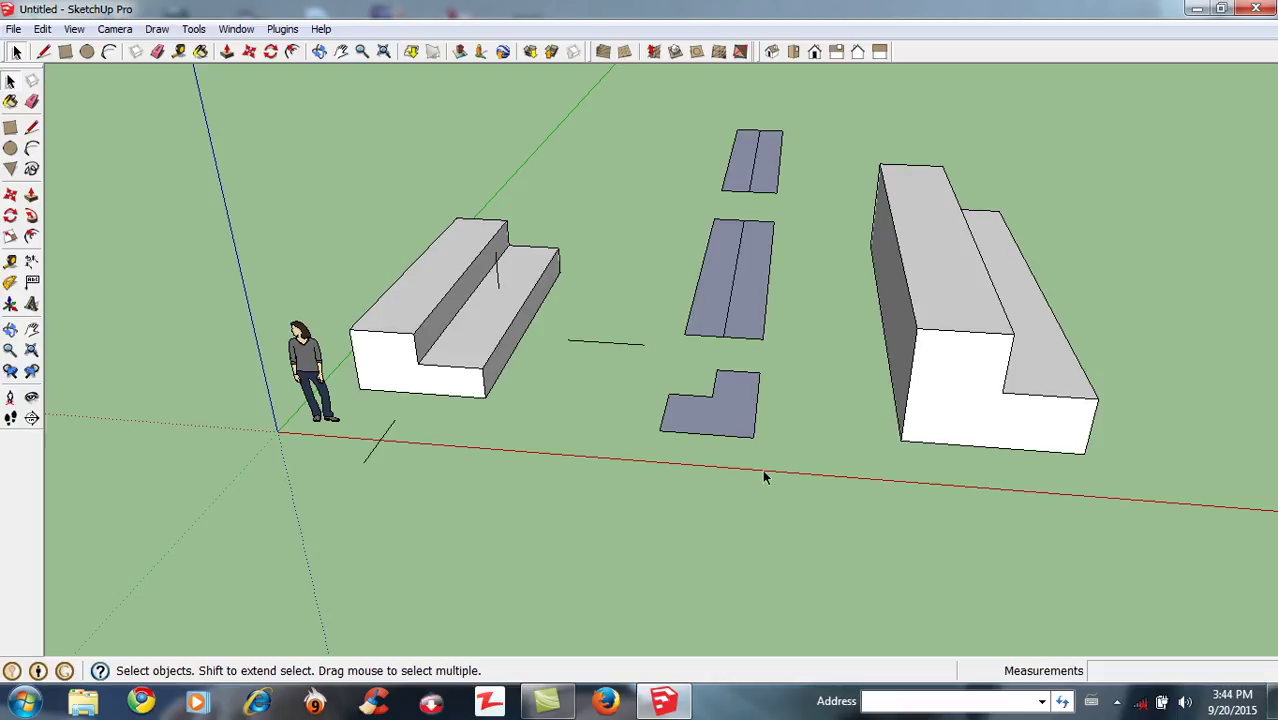
# Select everything in the model, deselect the human figure, the three loose lines and the L-shaped face, and clear the selection
pyautogui.hotkey('ctrl', 'a')
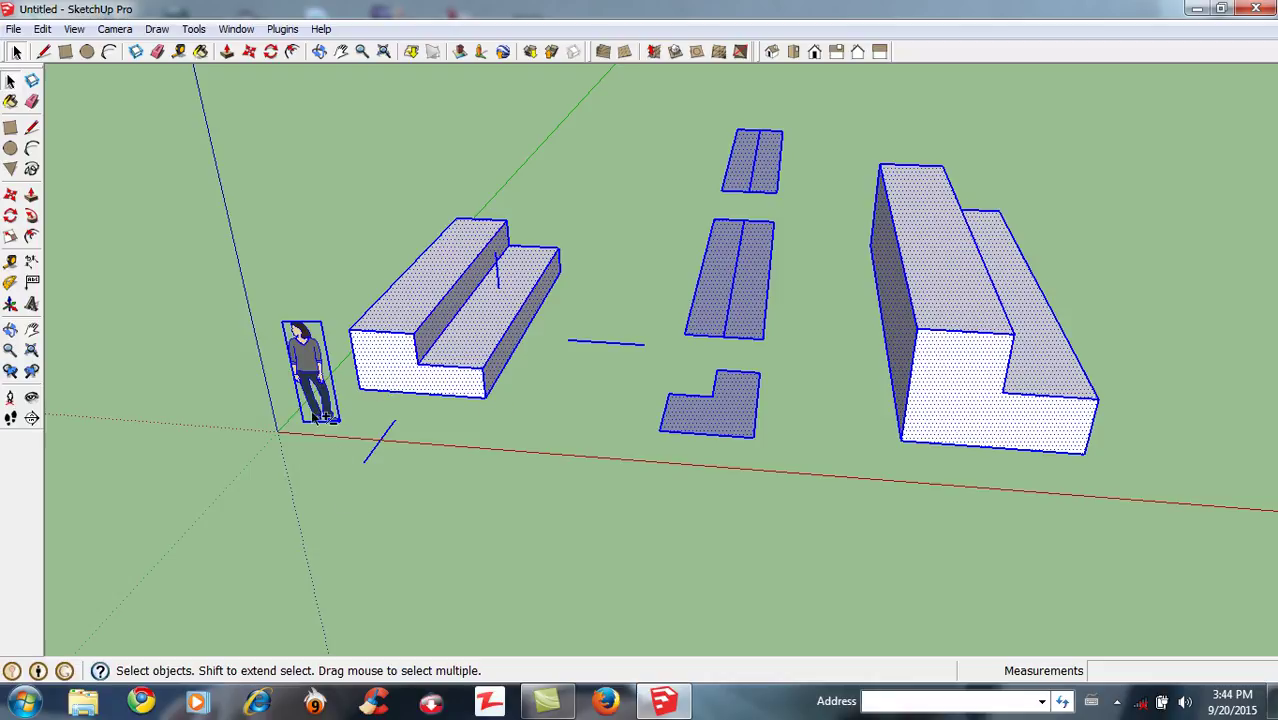
pyautogui.keyDown('shift'); pyautogui.click(316, 374); pyautogui.keyUp('shift')
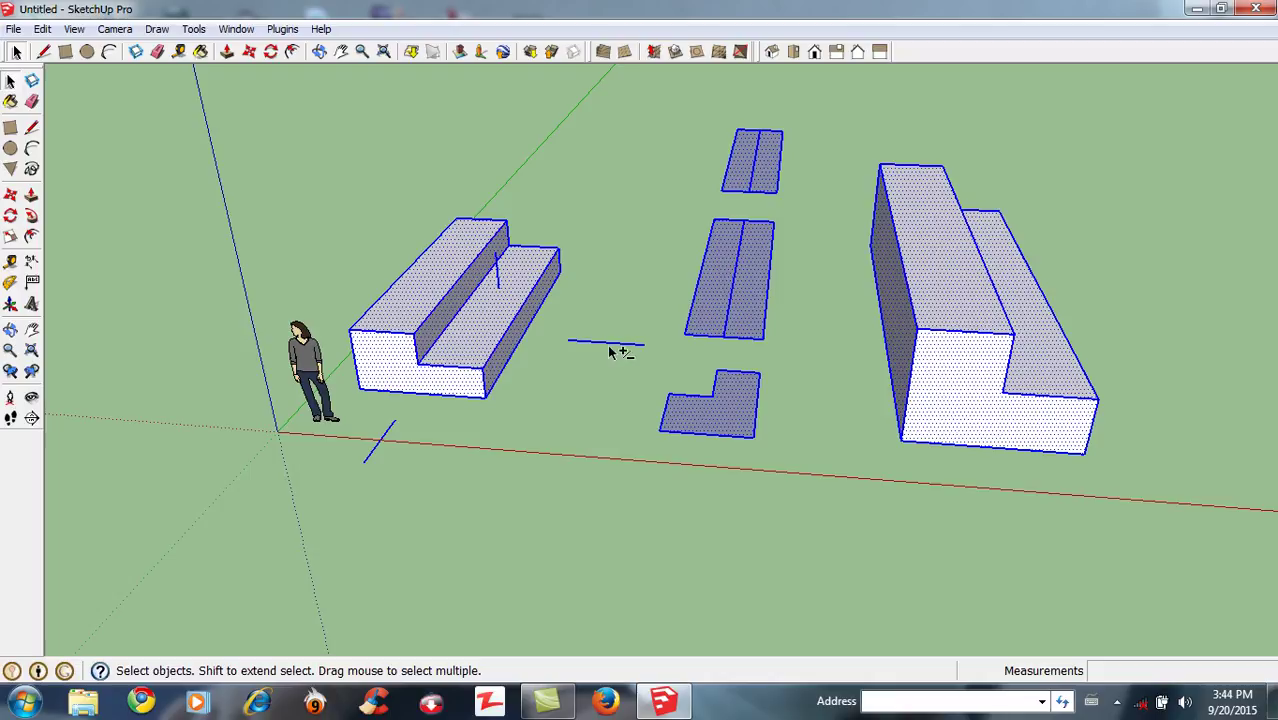
pyautogui.keyDown('shift'); pyautogui.moveTo(616, 323); pyautogui.dragTo(556, 372); pyautogui.keyUp('shift')
pyautogui.keyDown('shift'); pyautogui.click(392, 433); pyautogui.keyUp('shift')
pyautogui.keyDown('shift'); pyautogui.click(498, 272); pyautogui.keyUp('shift')
pyautogui.keyDown('shift'); pyautogui.click(718, 380); pyautogui.keyUp('shift')
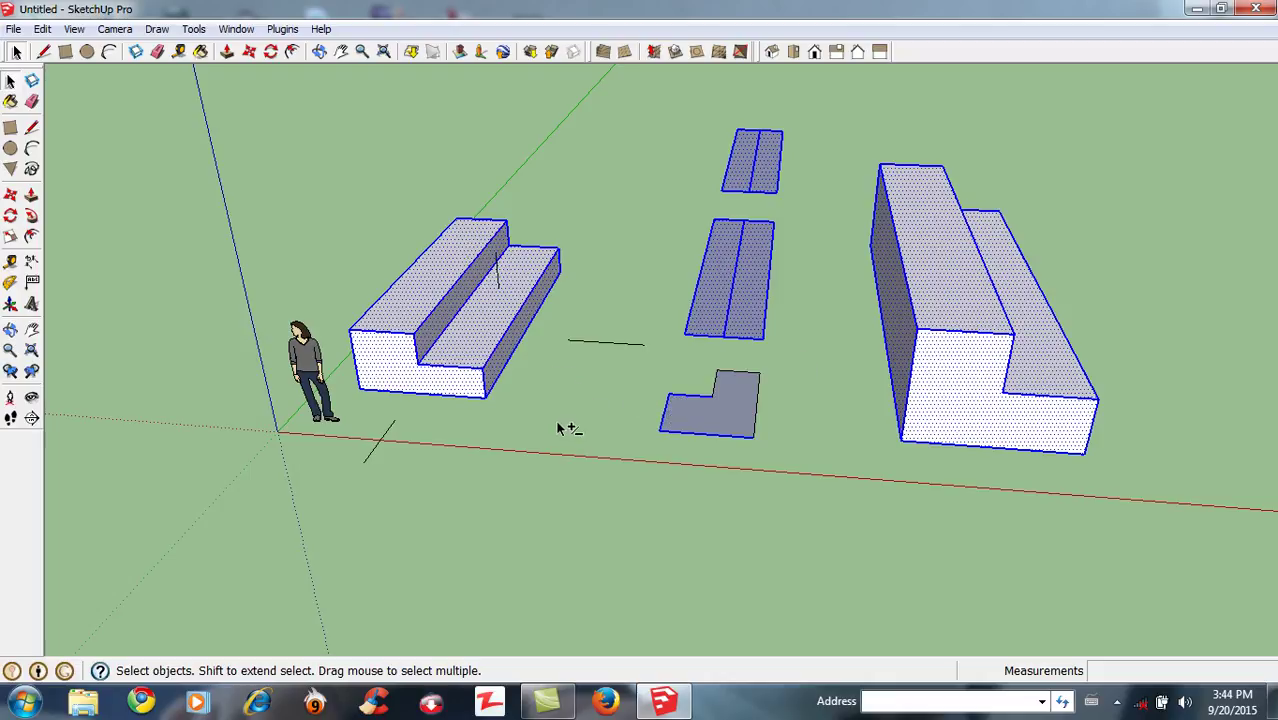
pyautogui.click(475, 433)
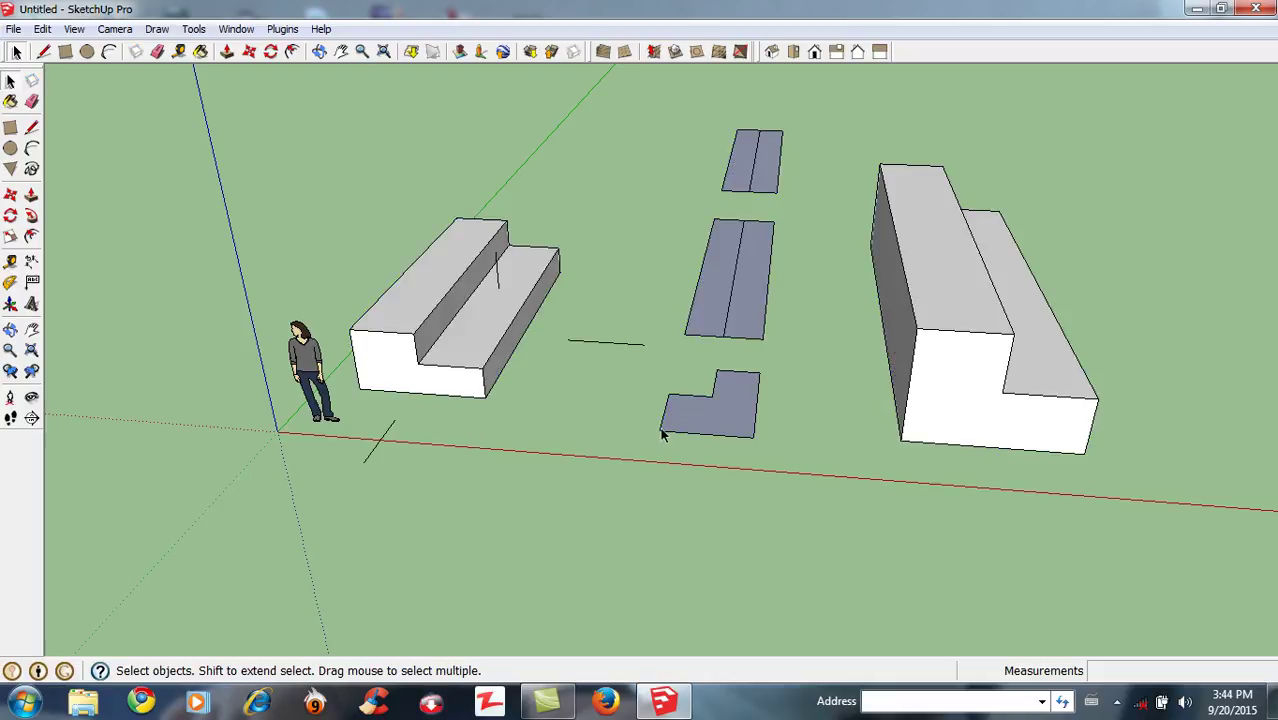
# Draw a circle on the ground in front of the red axis, between the smaller steps and the L-shape
pyautogui.click(10, 148)
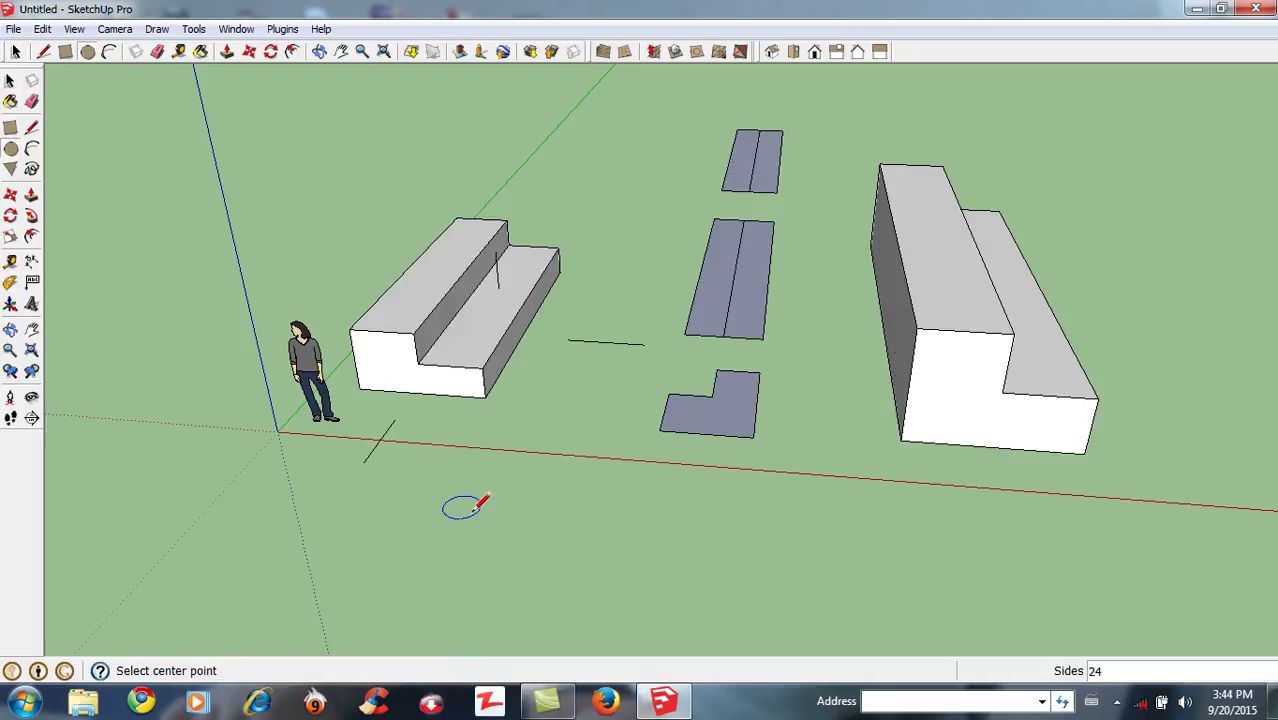
pyautogui.click(601, 529)
pyautogui.press('space')
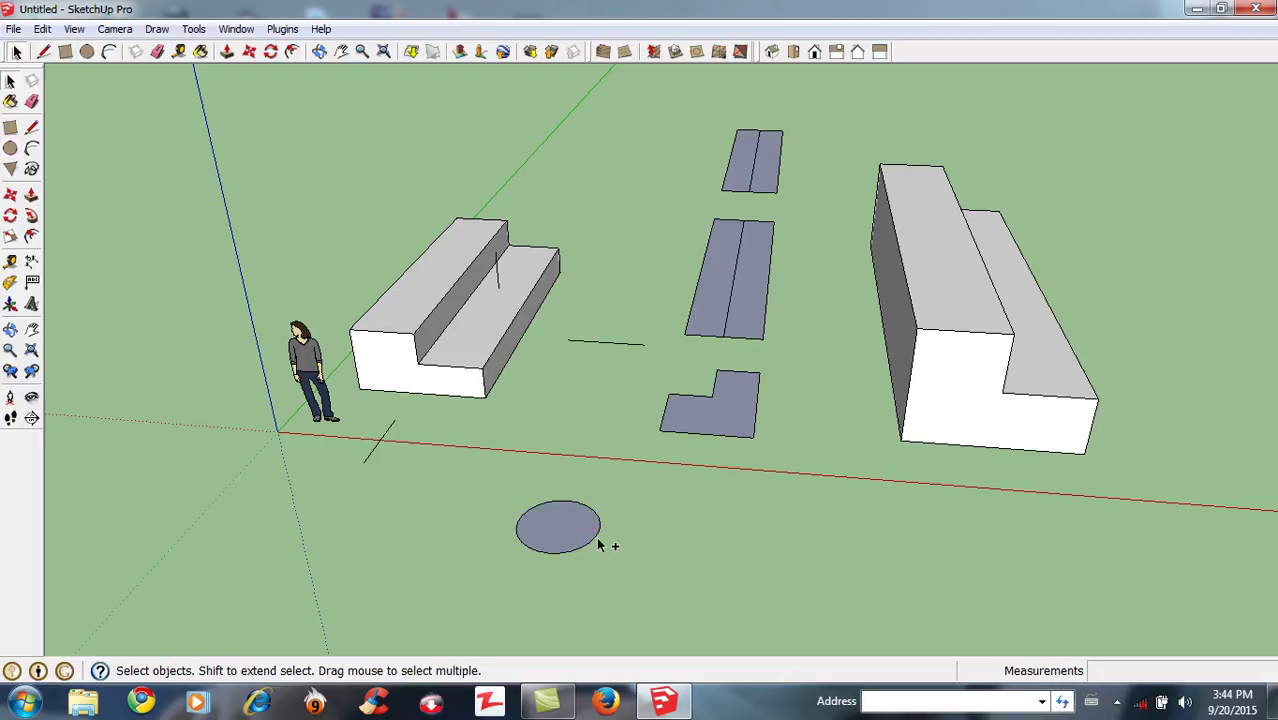
# Undo and redo the circle repeatedly, ending with an undo
pyautogui.hotkey('ctrl', 'z')
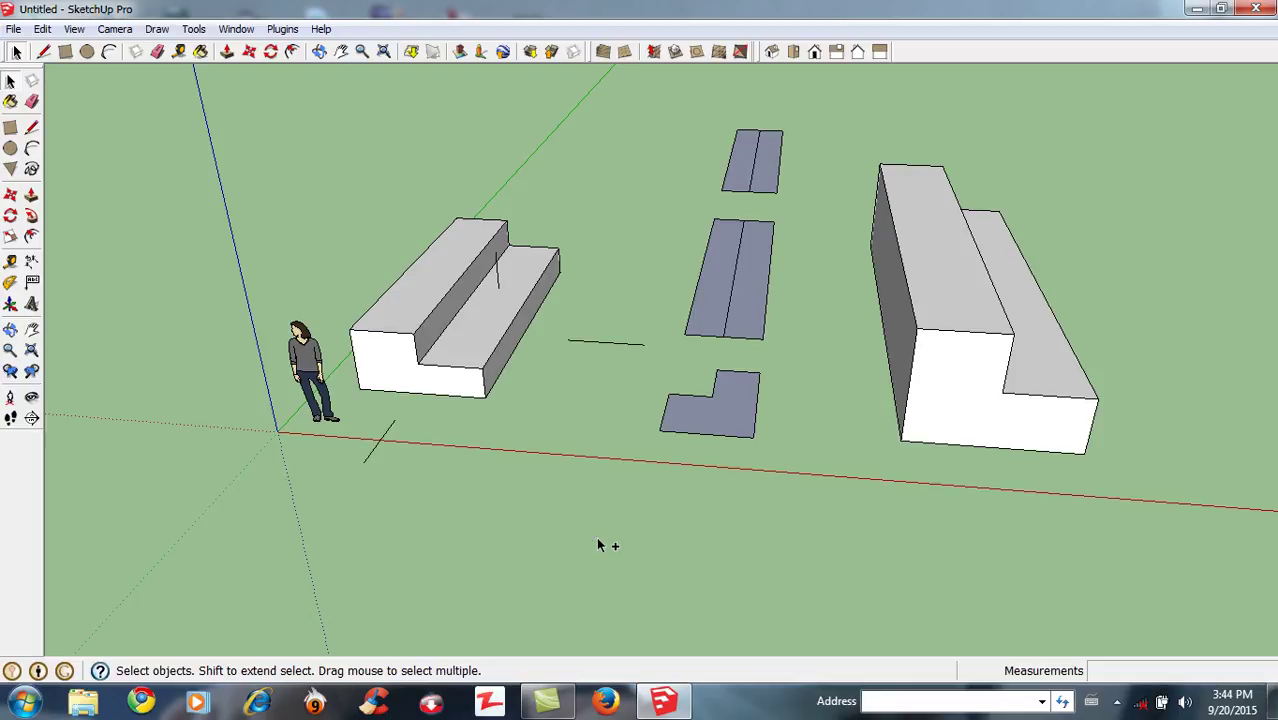
pyautogui.hotkey('ctrl', 'y')
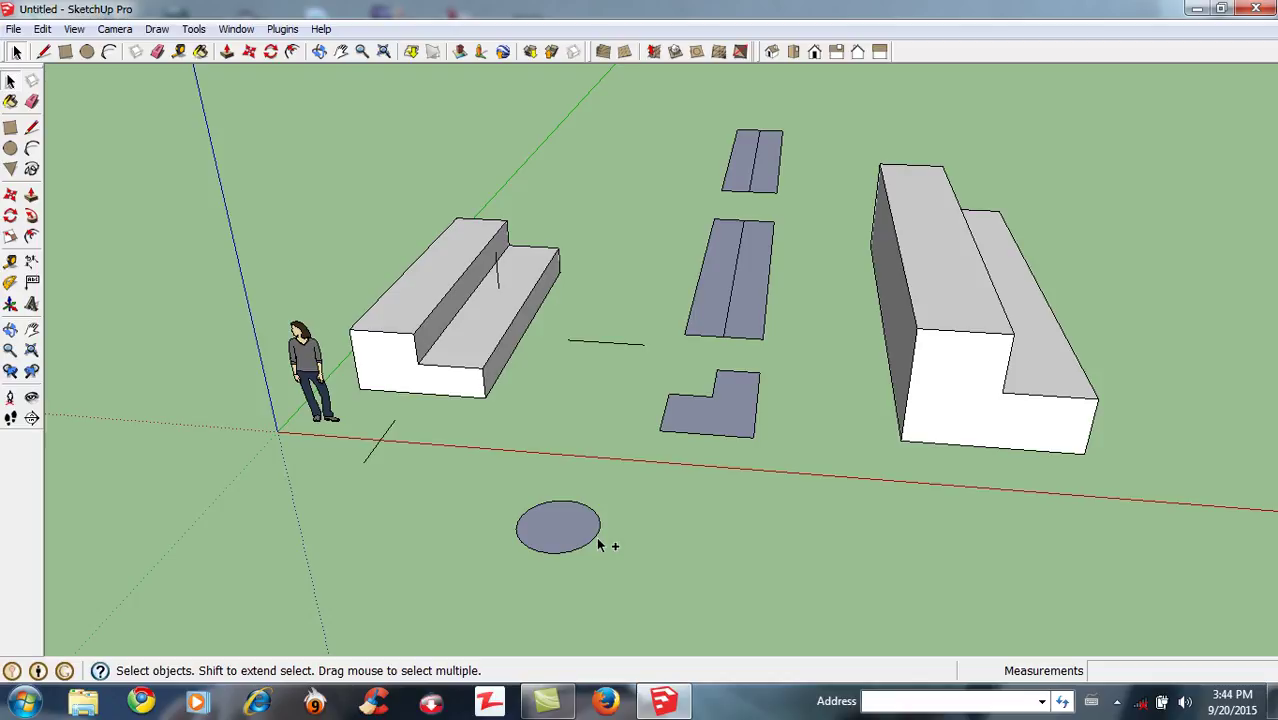
pyautogui.hotkey('ctrl', 'z')
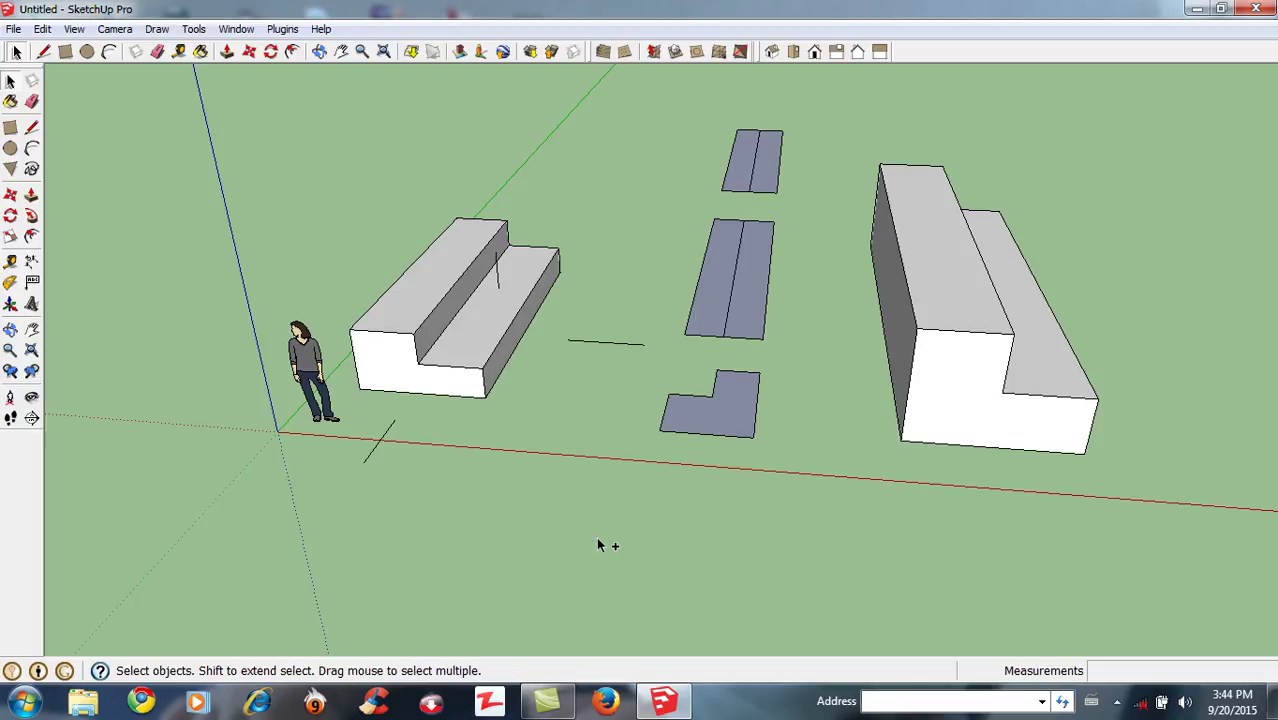
pyautogui.hotkey('ctrl', 'y')
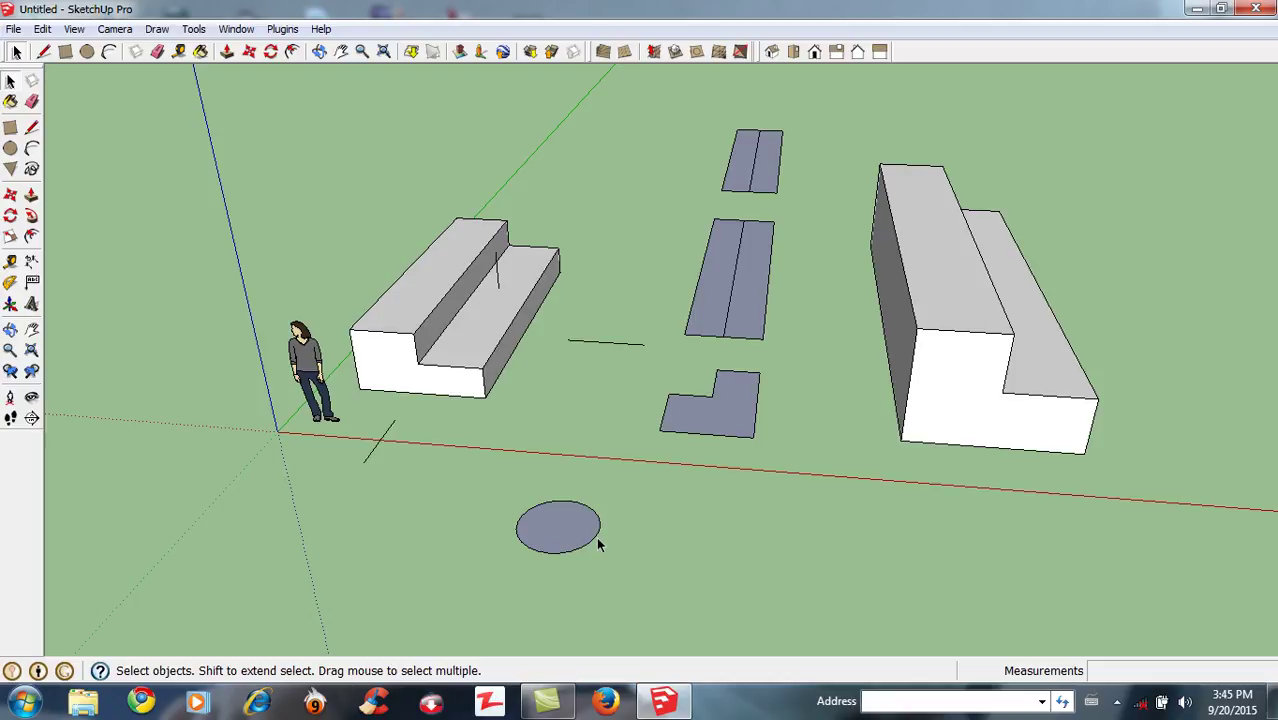
pyautogui.hotkey('ctrl', 'z')
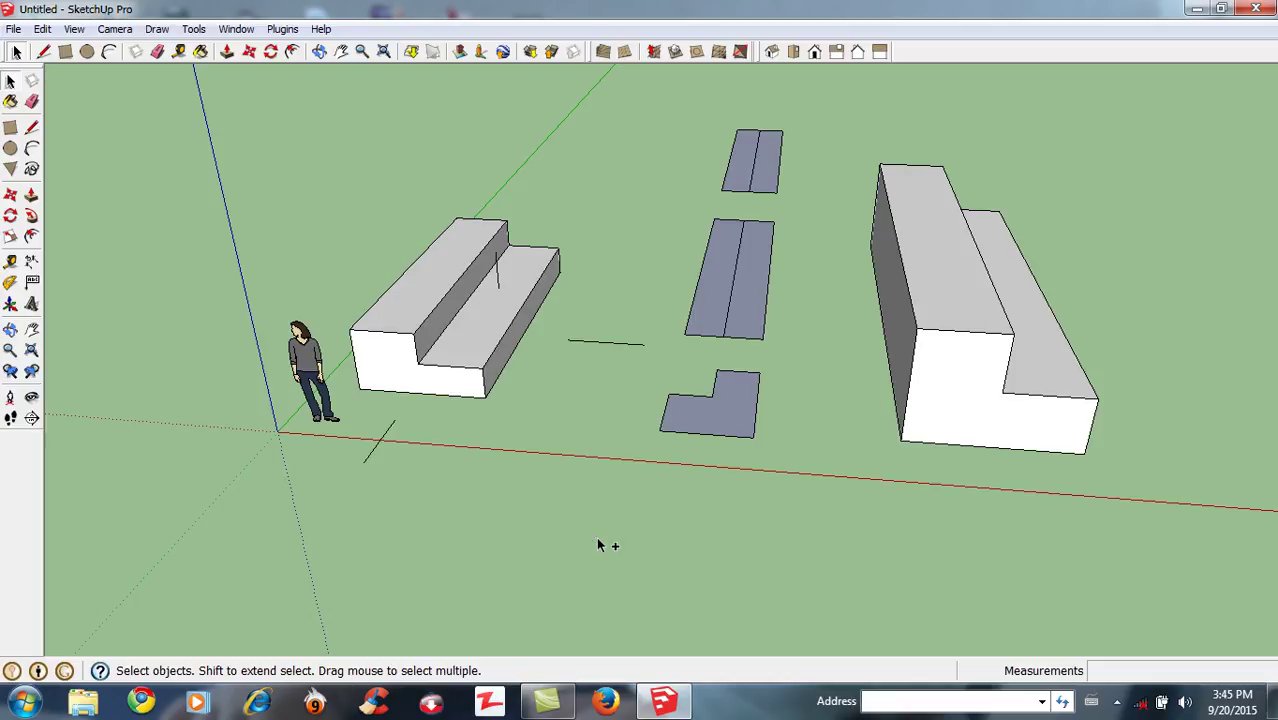
pyautogui.hotkey('ctrl', 'y')
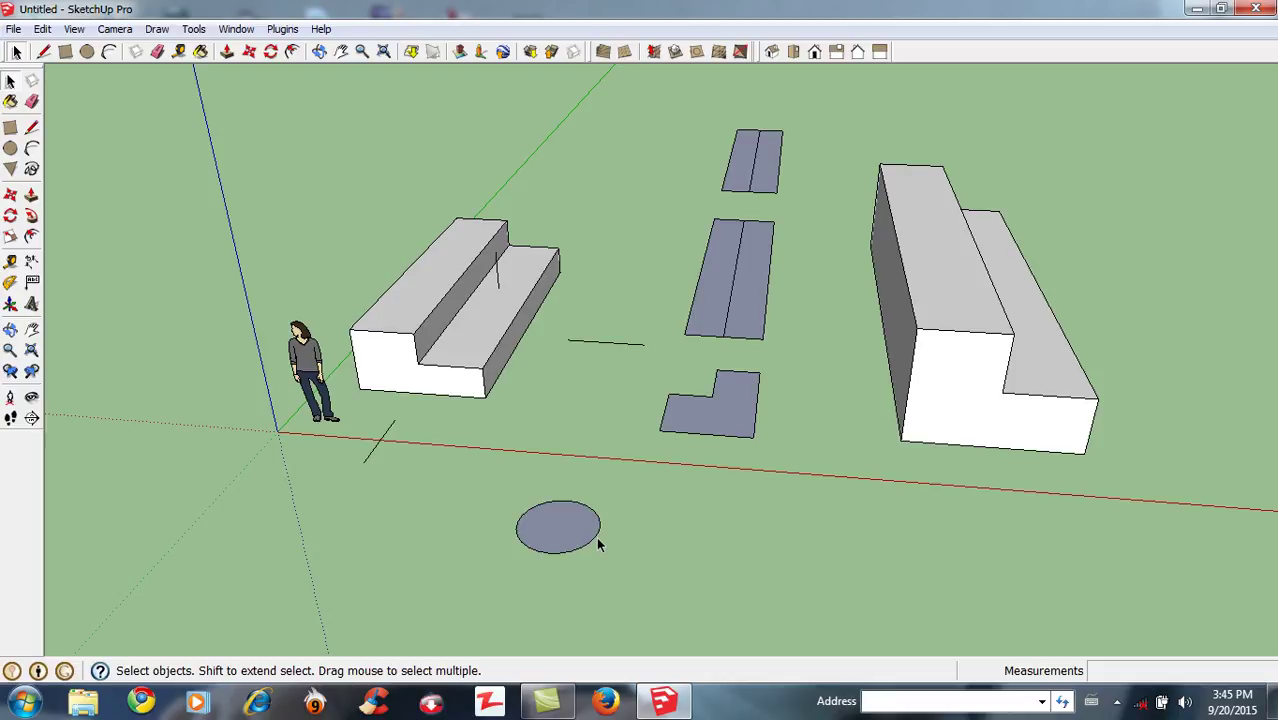
pyautogui.hotkey('ctrl', 'z')
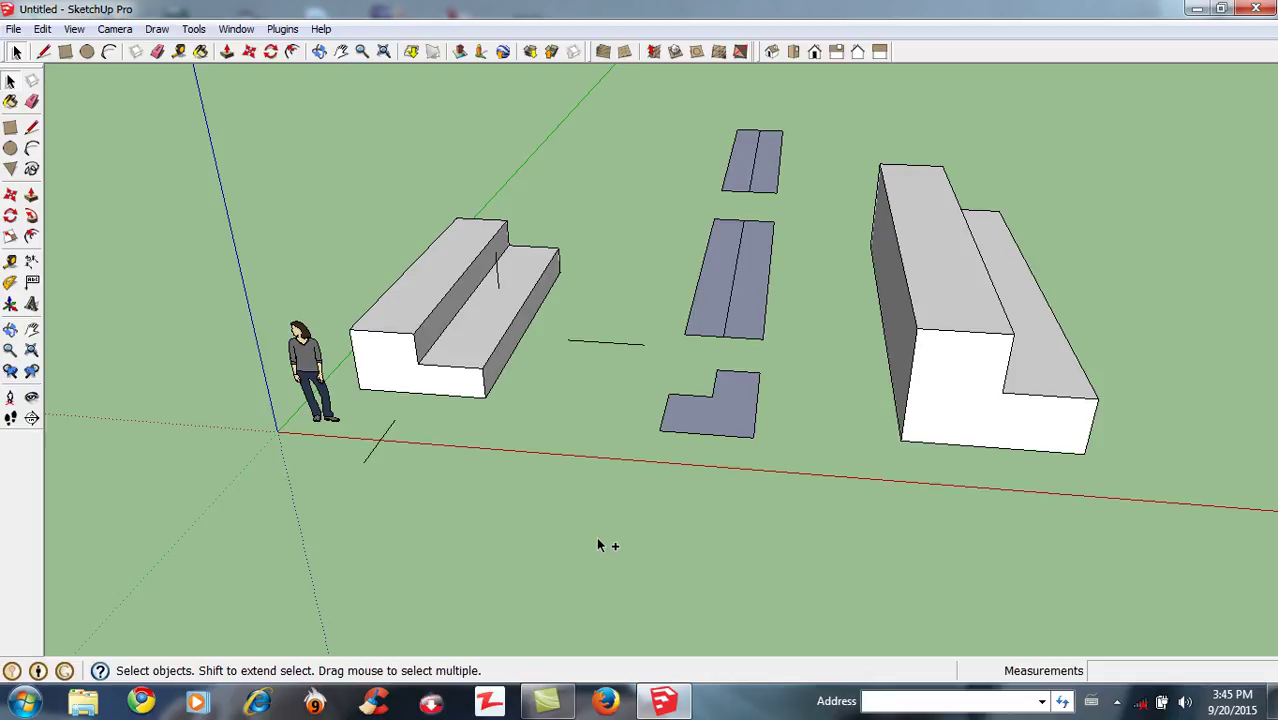
pyautogui.hotkey('ctrl', 'y')
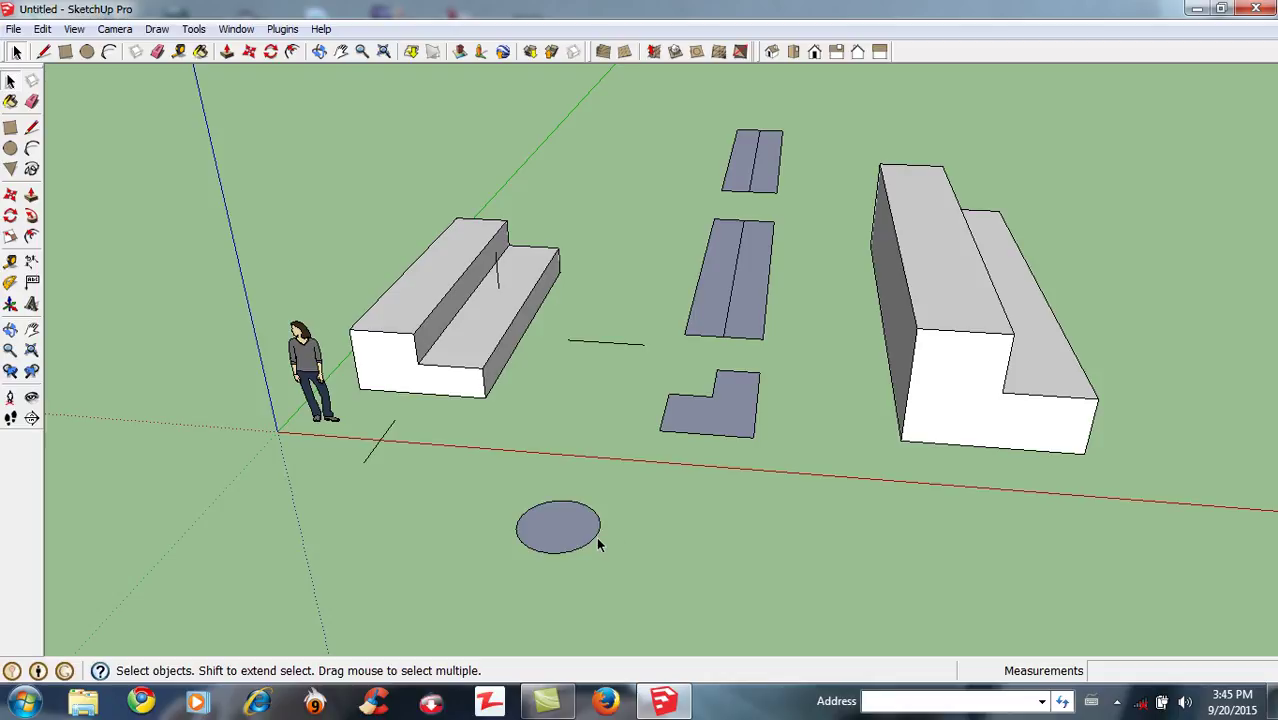
pyautogui.hotkey('ctrl', 'z')
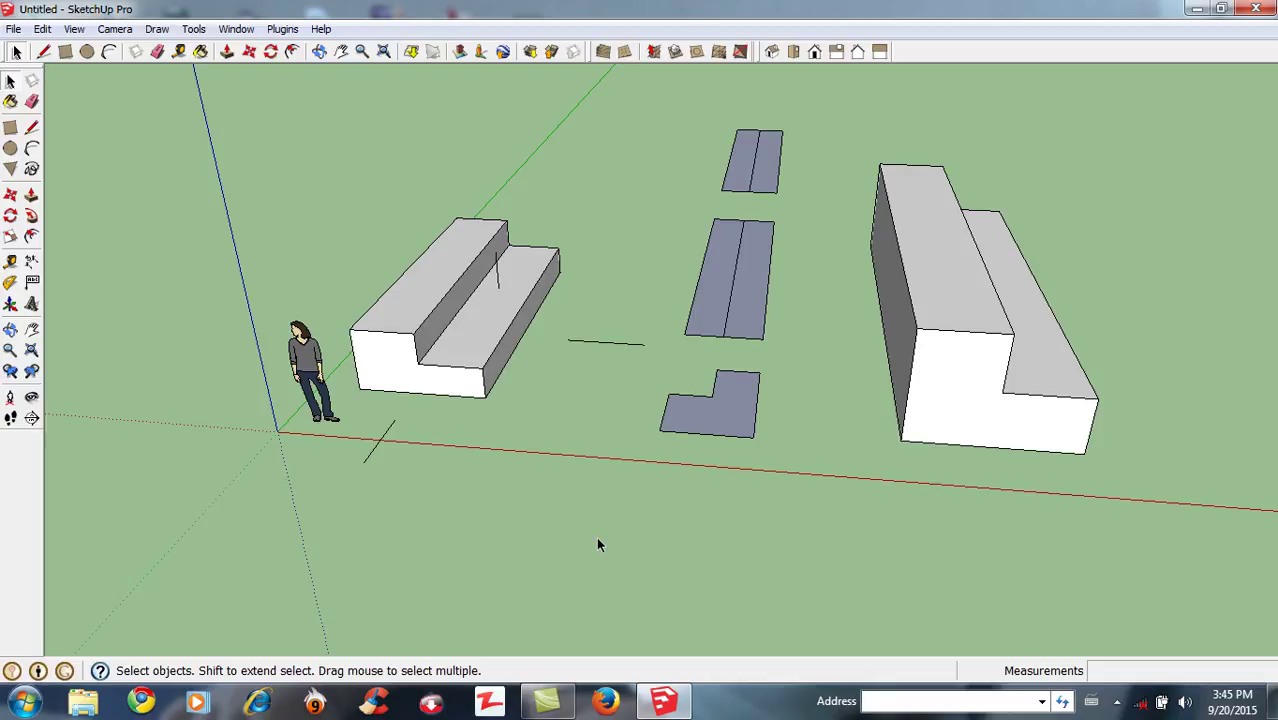
# Draw a rectangle about 4' 8 1/2" by 2' 5 3/4" on the ground in front of the red axis
pyautogui.press('c')
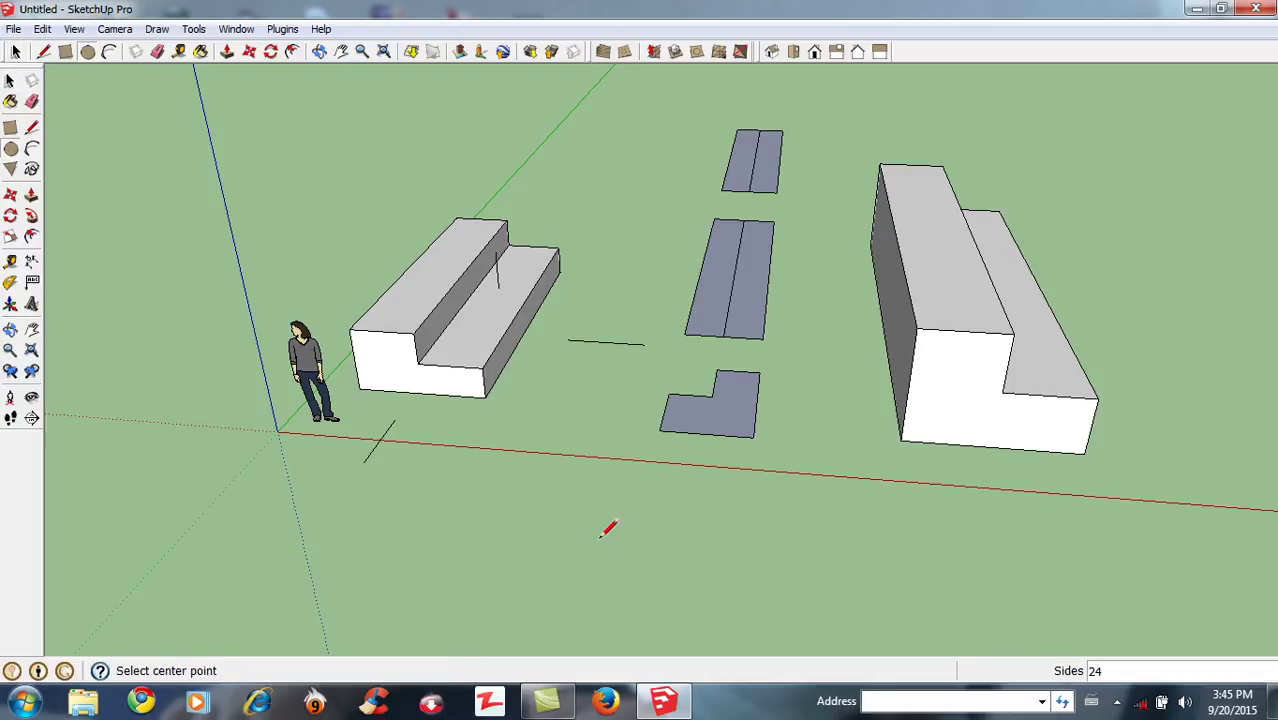
pyautogui.press('r')
pyautogui.click(528, 513)
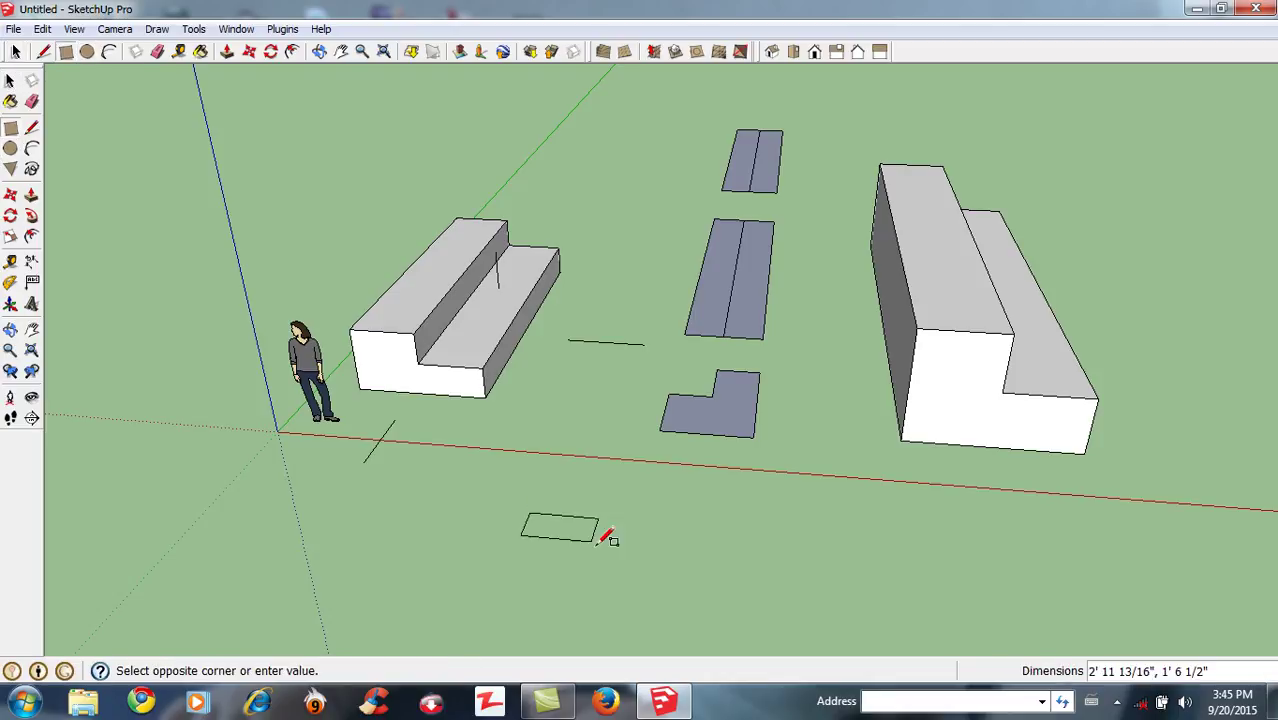
pyautogui.click(632, 557)
# Undo the rectangle and the step cut in the larger block, and redo both operations
pyautogui.hotkey('ctrl', 'z')
pyautogui.hotkey('ctrl', 'z')
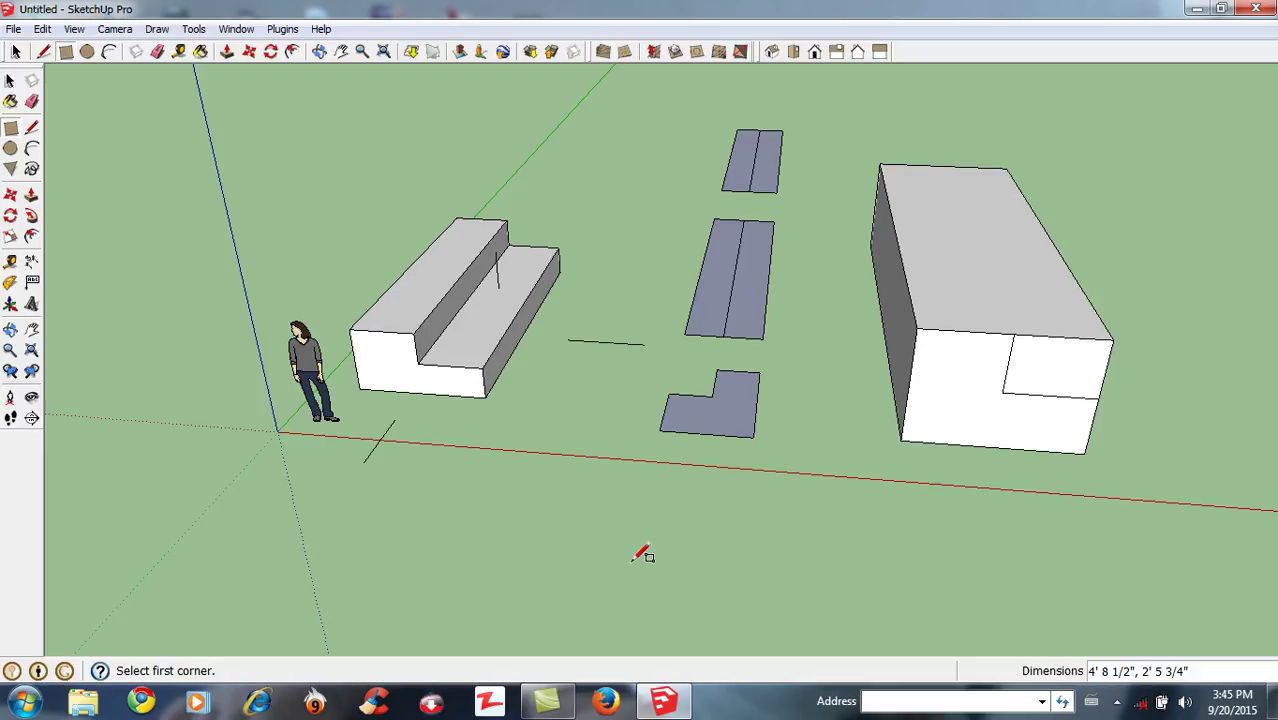
pyautogui.hotkey('ctrl', 'y')
pyautogui.hotkey('ctrl', 'y')
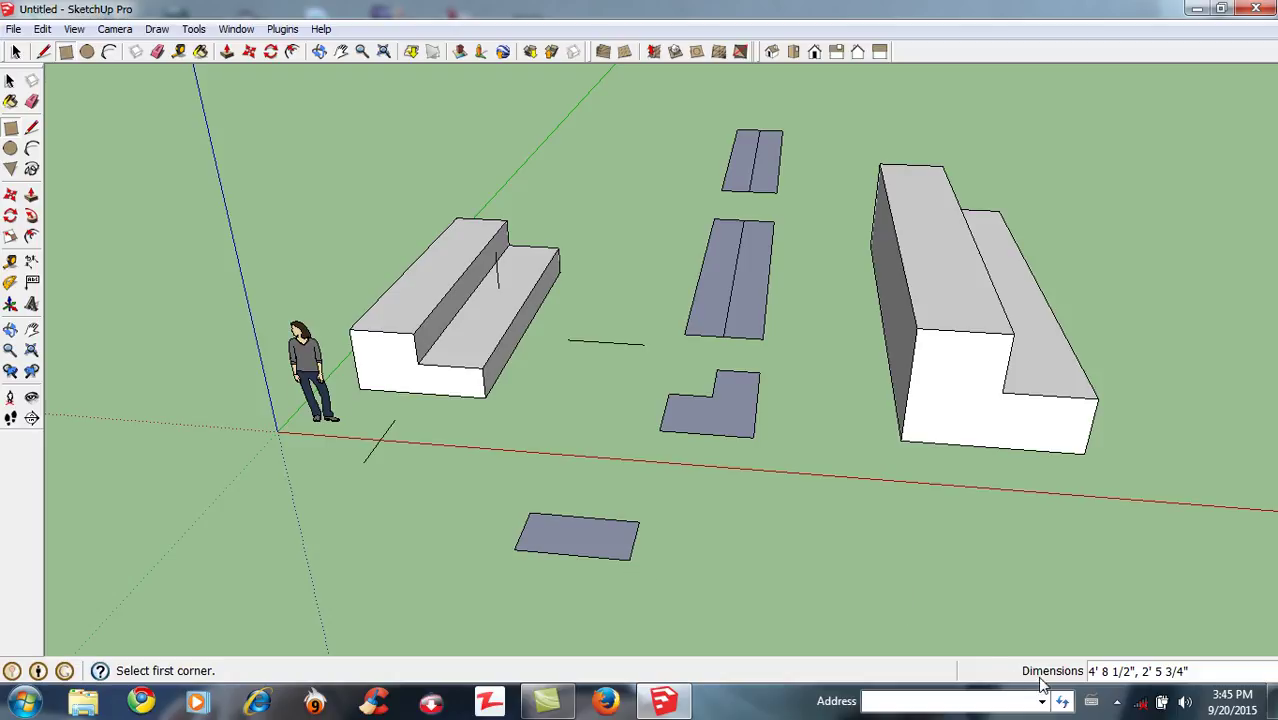
pyautogui.click(1117, 702)
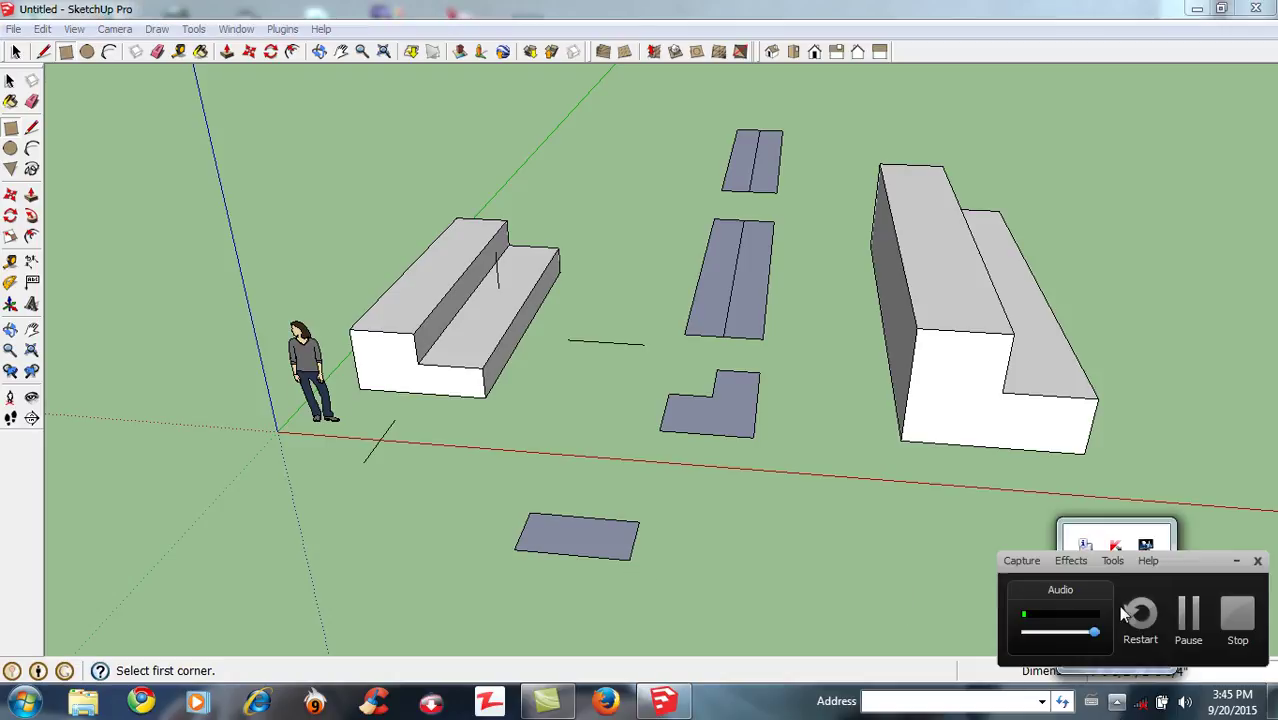